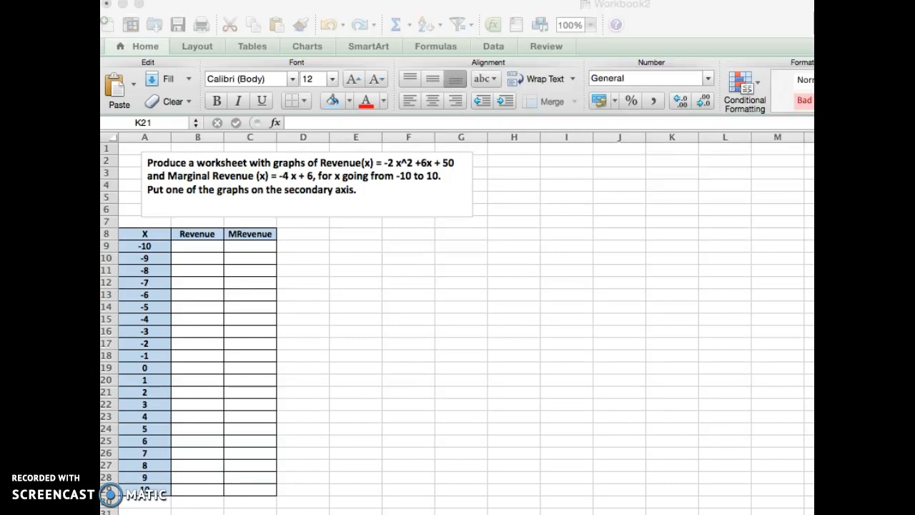
Step: Enter the Revenue formula =-2*(A9^2)+6*A9+50 in cell B9 for the first x value
click(207, 247)
click(207, 246)
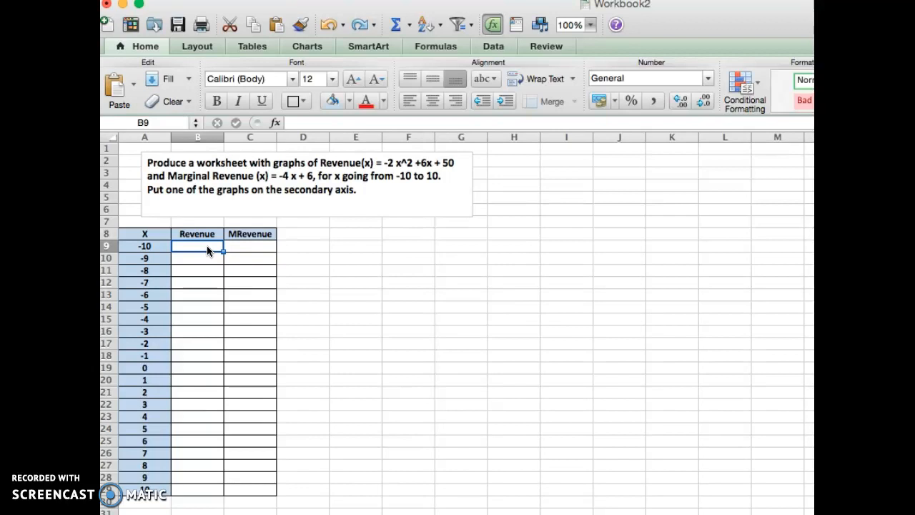
text(=)
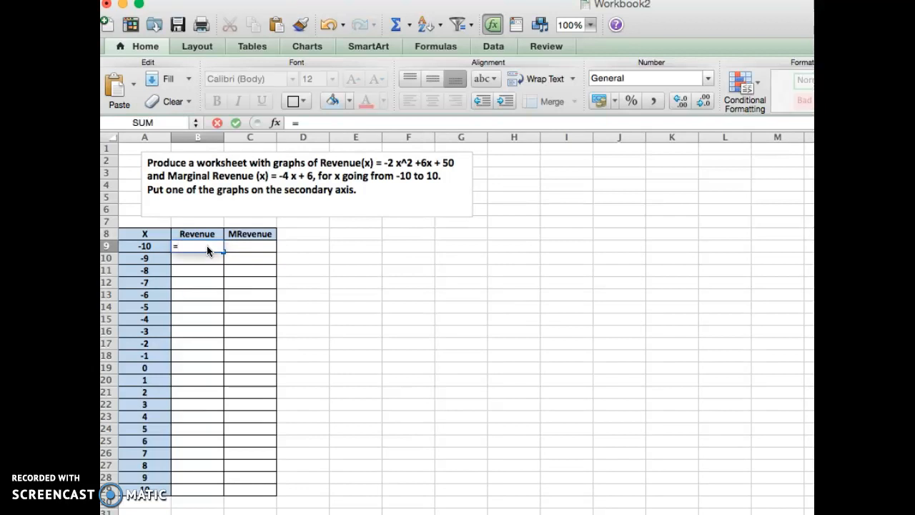
text(-2*()
click(148, 247)
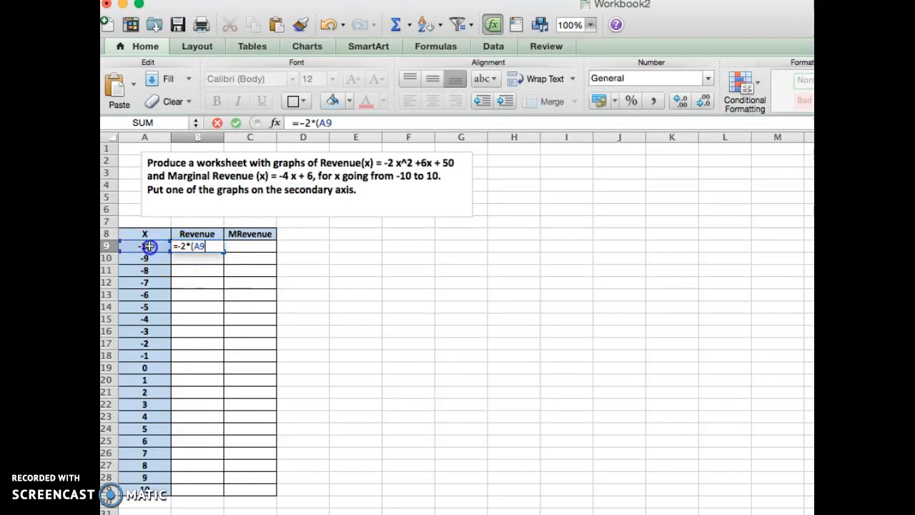
text(^2)+6)
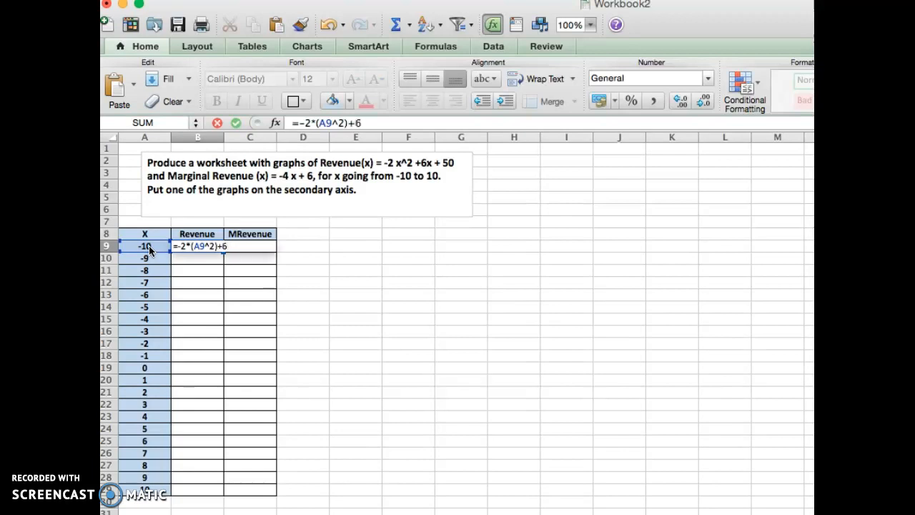
text(*)
click(145, 245)
text(+50)
key(Return)
click(219, 259)
Step: Enter the marginal revenue formula =-4*A9+6 in cell C9
click(249, 246)
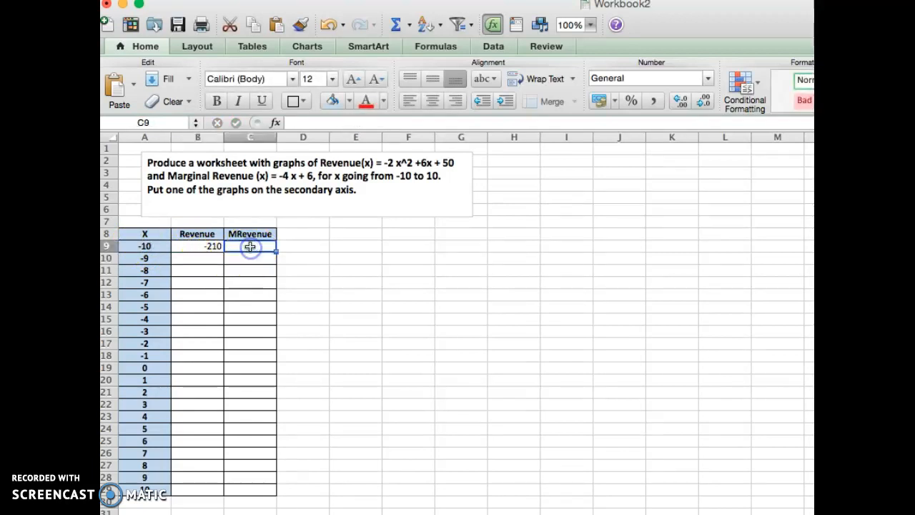
text(=)
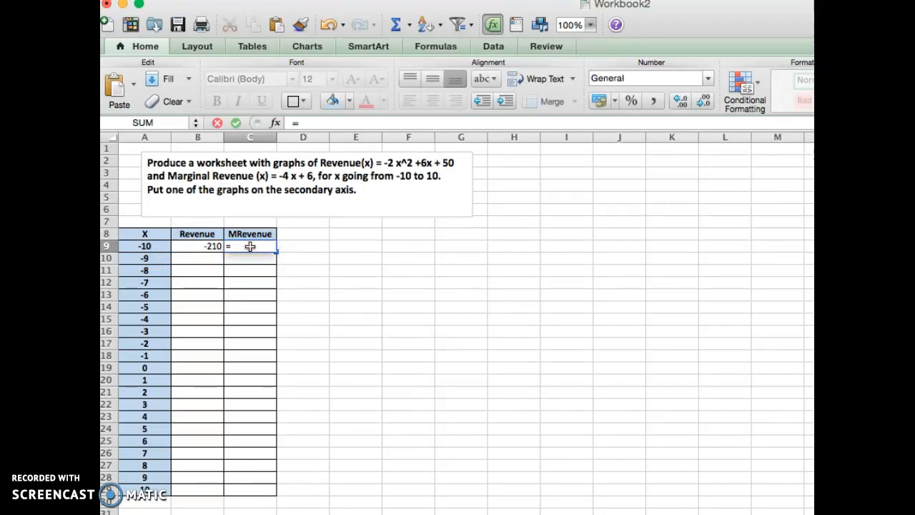
text(-4*)
click(161, 246)
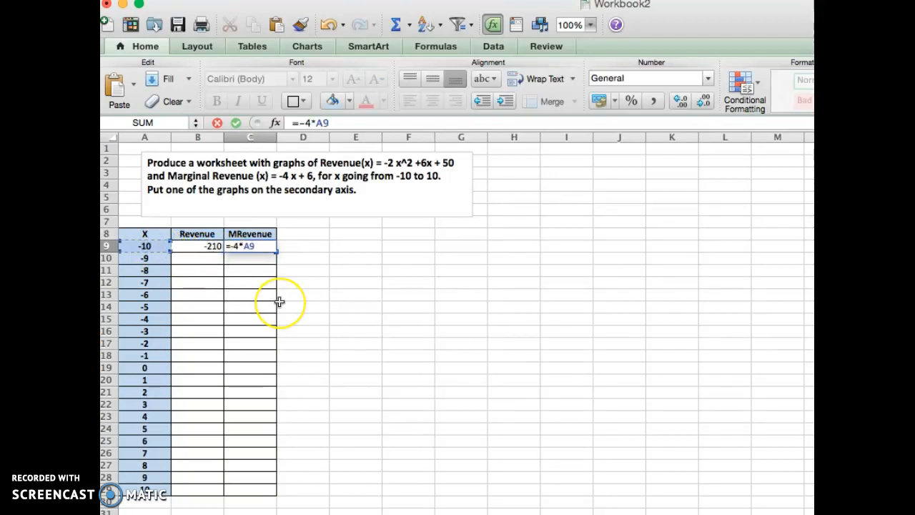
text(+6)
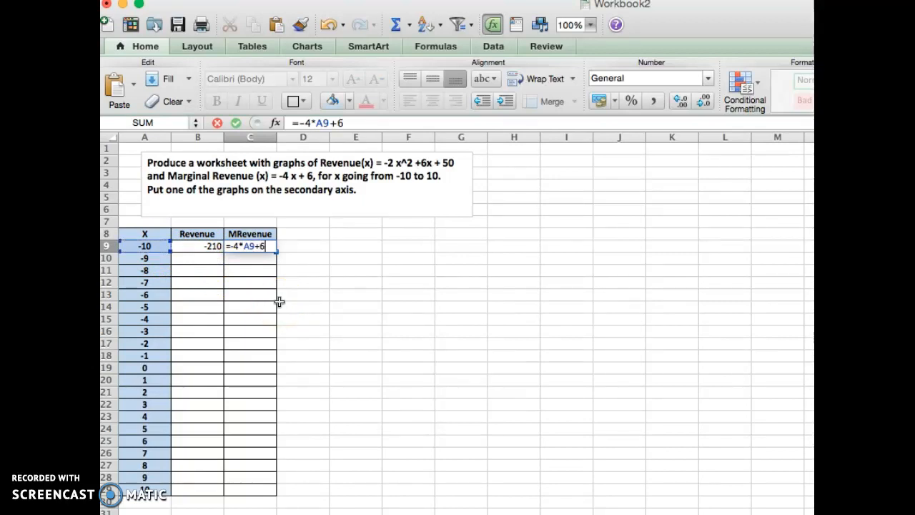
key(Return)
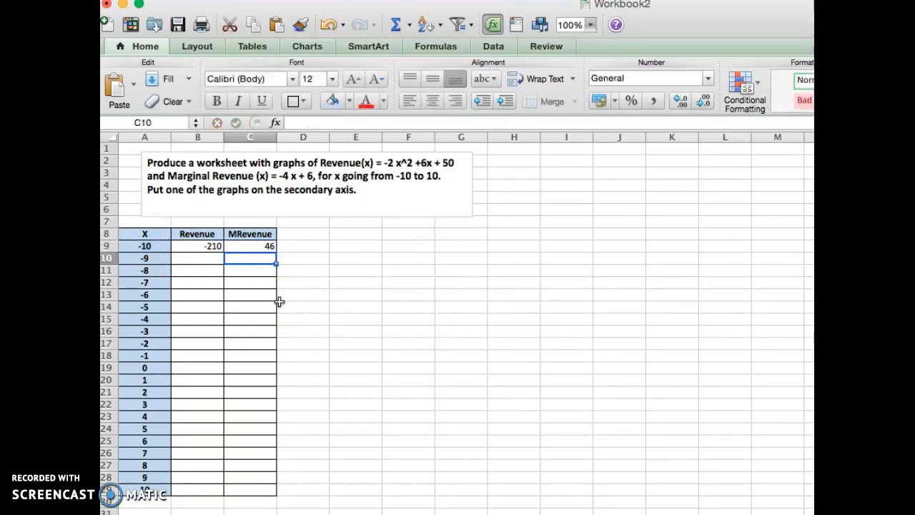
Step: Fill the Revenue and MRevenue formulas from B9:C9 down through row 29
click(206, 246)
drag(206, 246, 245, 246)
key(super+c)
drag(275, 274, 261, 492)
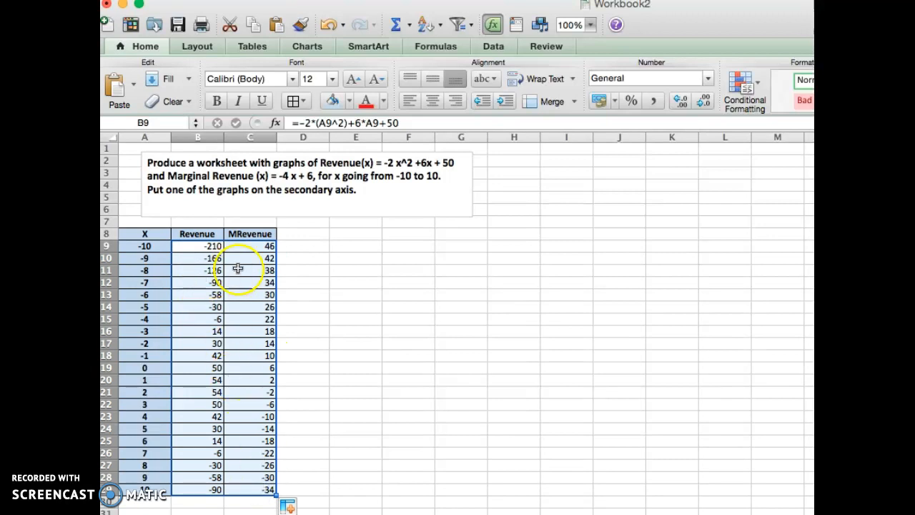
click(319, 286)
Step: Insert a Smooth Marked Scatter chart from the X, Revenue and MRevenue table in A8:C29
drag(147, 232, 250, 492)
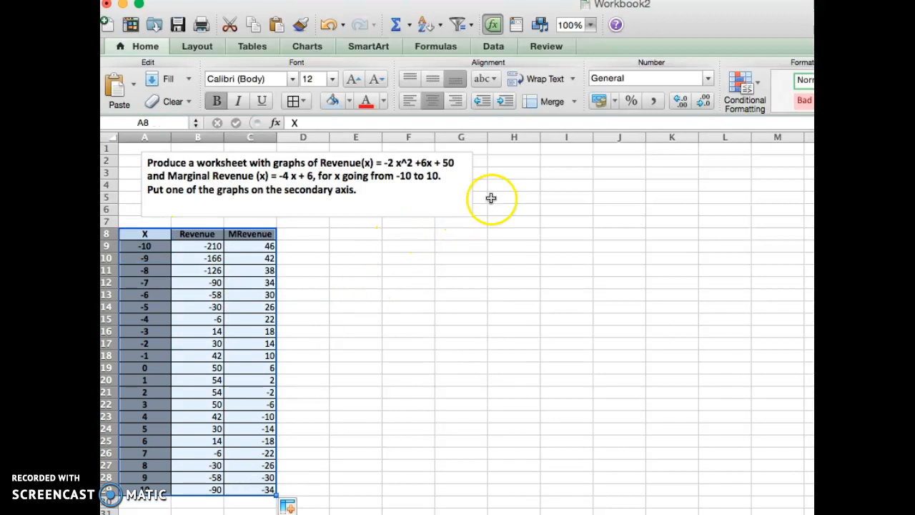
click(324, 47)
click(336, 89)
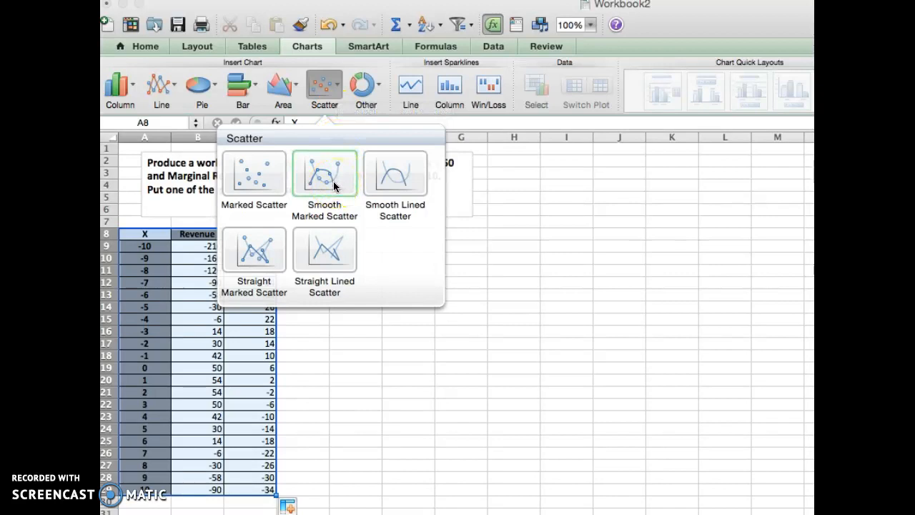
click(334, 186)
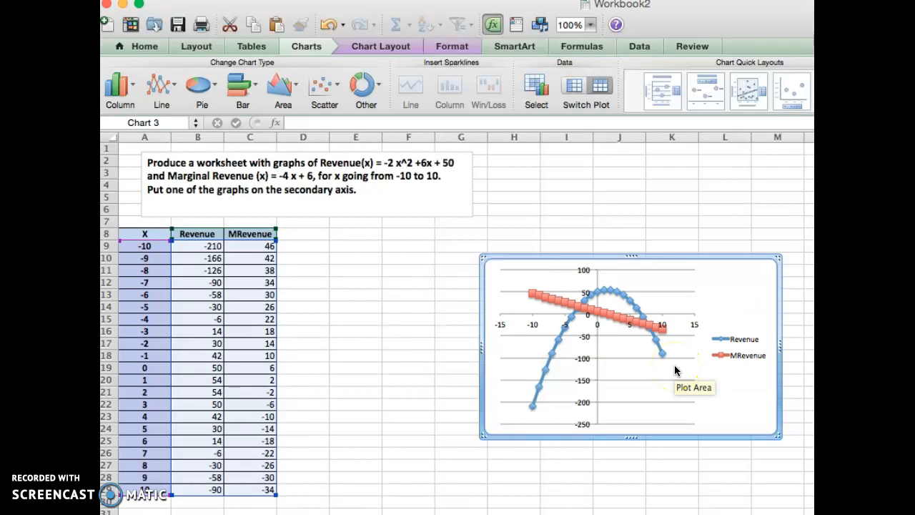
Step: Plot the MRevenue series of the scatter chart on the secondary axis
click(609, 322)
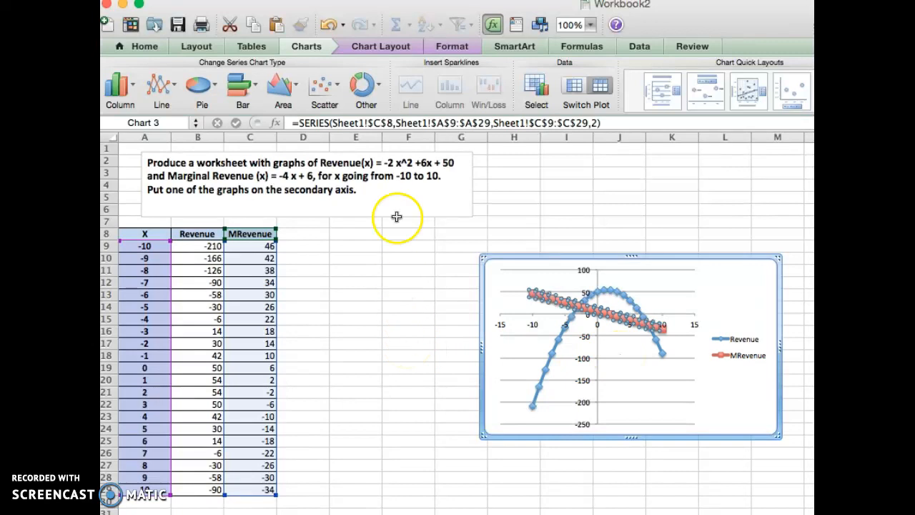
click(443, 47)
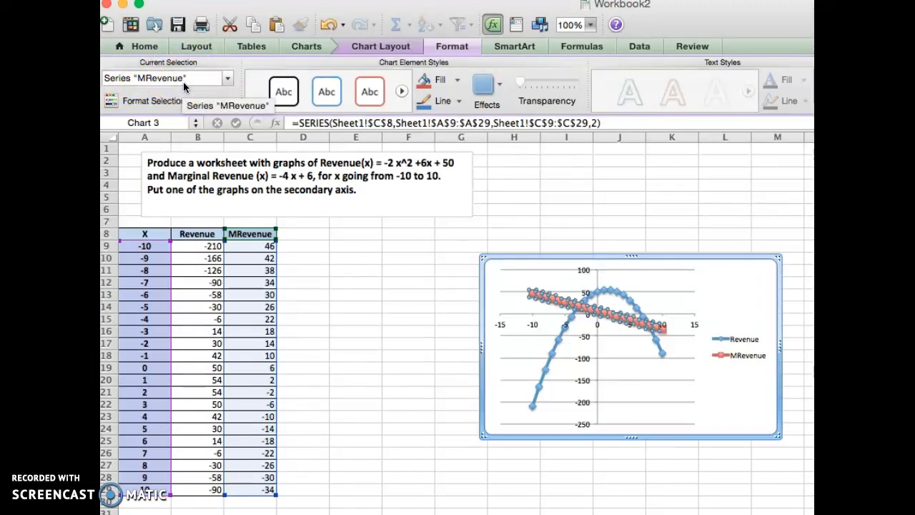
click(155, 101)
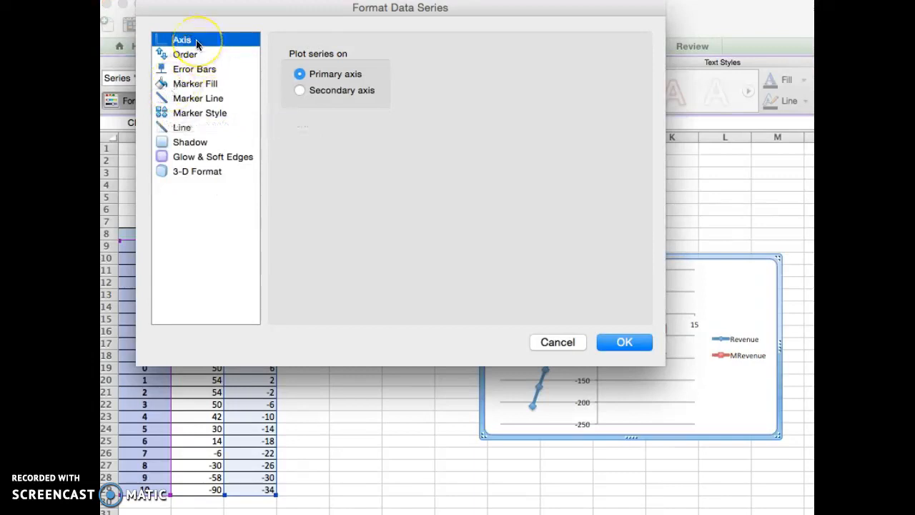
click(301, 90)
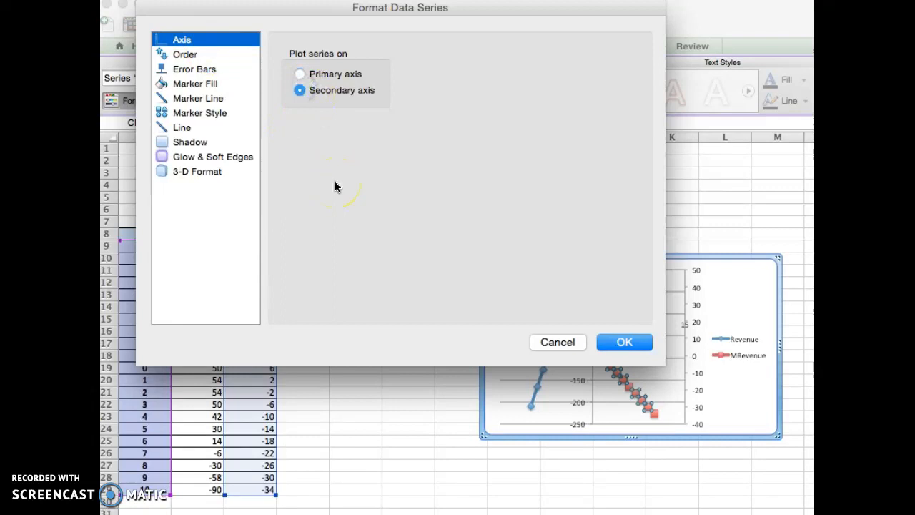
click(624, 344)
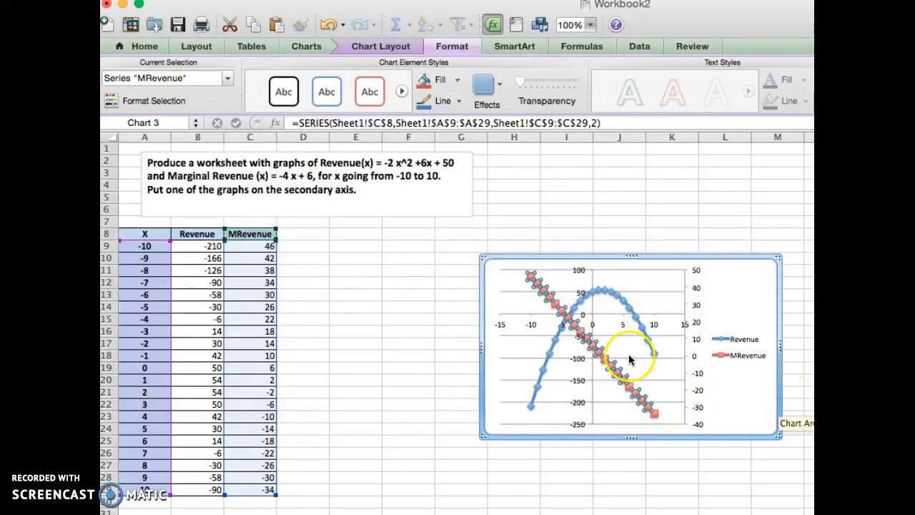
Step: Examine the chart's secondary vertical axis, then the Revenue series and its primary vertical axis
click(728, 395)
click(763, 420)
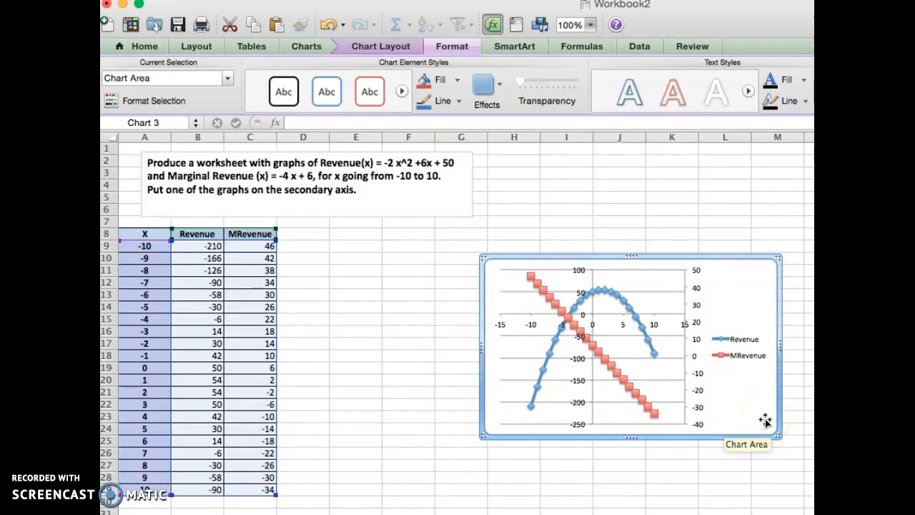
click(736, 423)
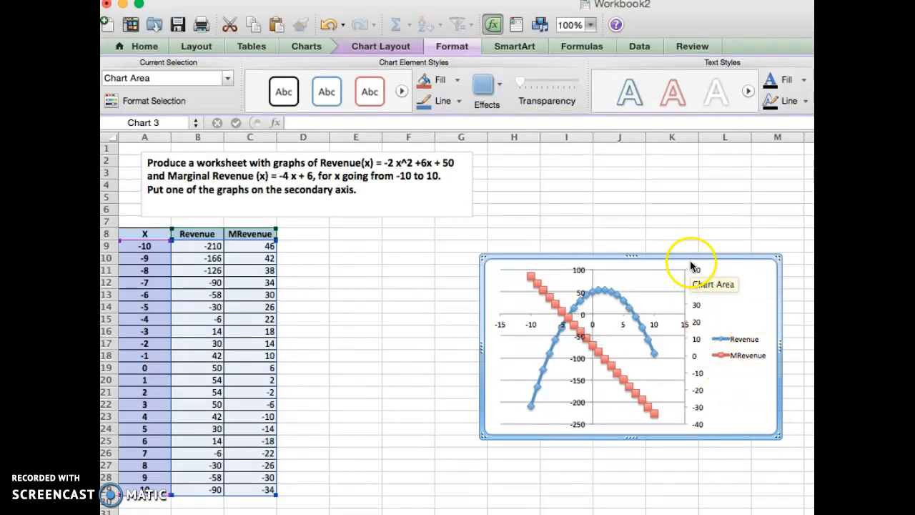
mouse_move(707, 426)
mouse_down()
mouse_move(701, 365)
mouse_move(714, 422)
mouse_up()
click(701, 284)
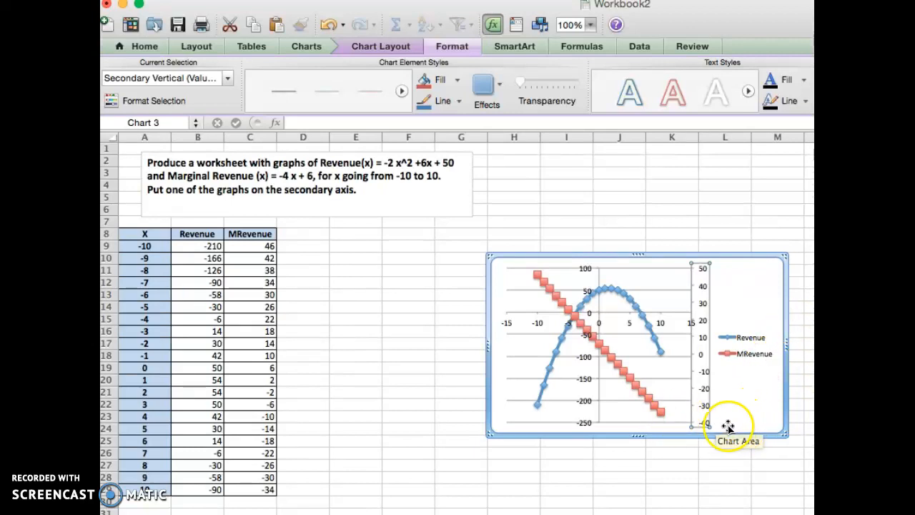
click(612, 288)
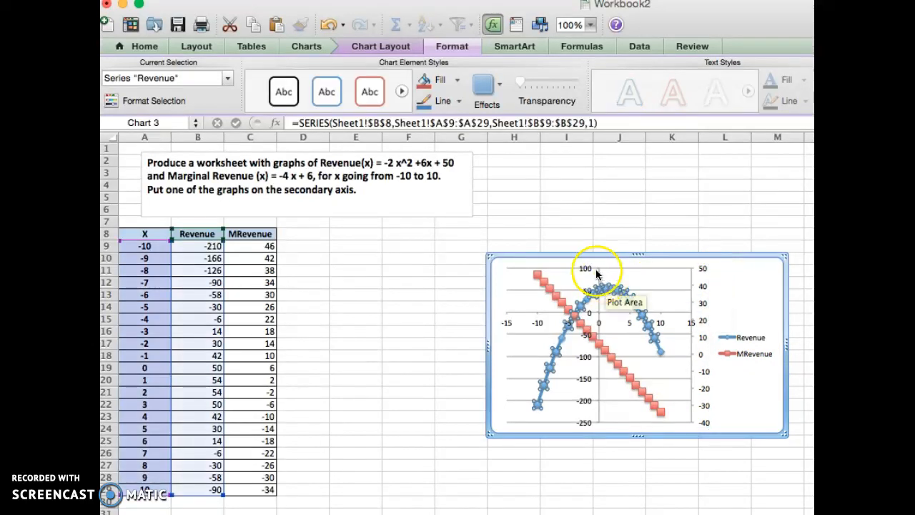
click(585, 268)
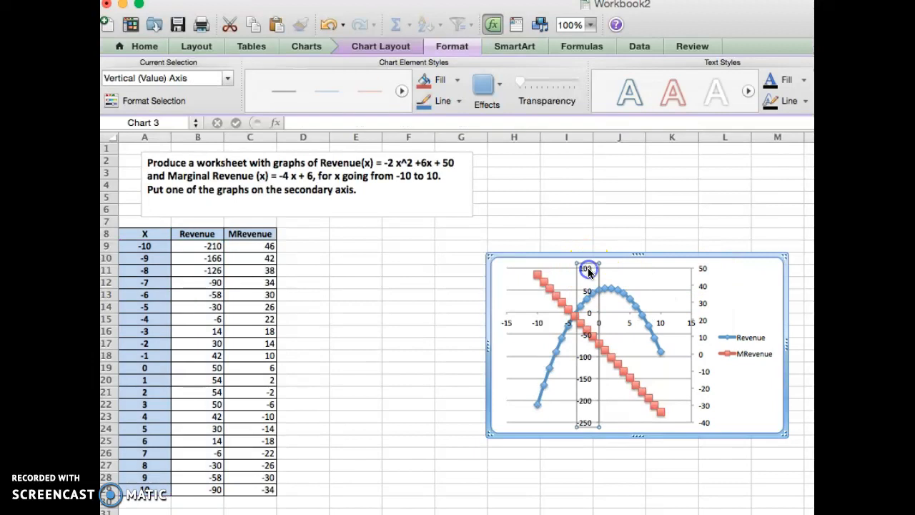